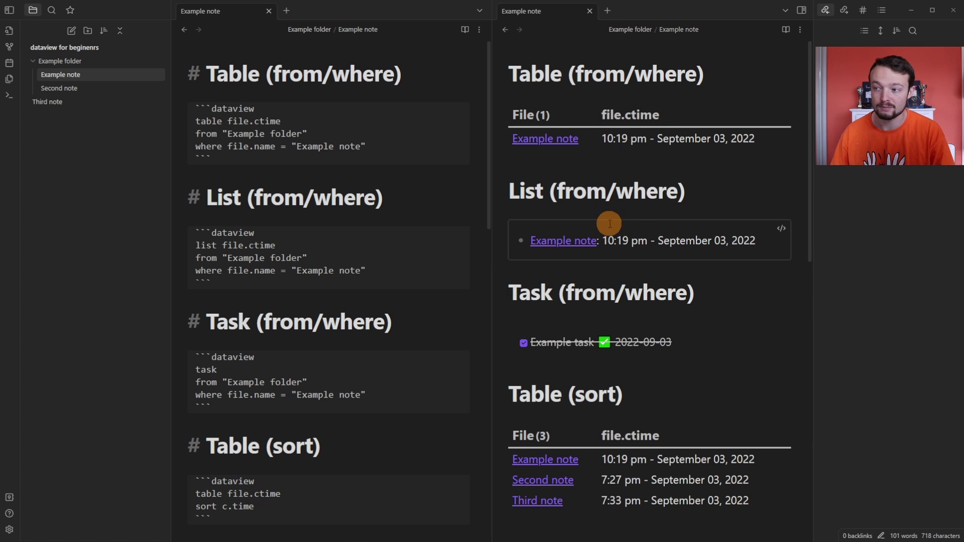
- Enable community plugins in Settings and open the Dataview plugin's options page
{"action": "scroll", "coordinate": [644, 256], "scroll_direction": "down", "scroll_amount": 1}
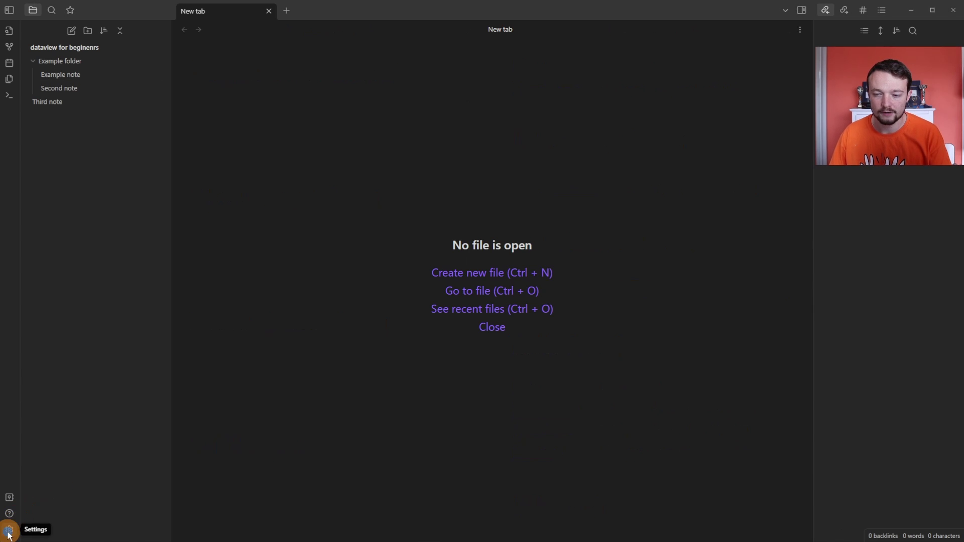
{"action": "left_click", "coordinate": [9, 529]}
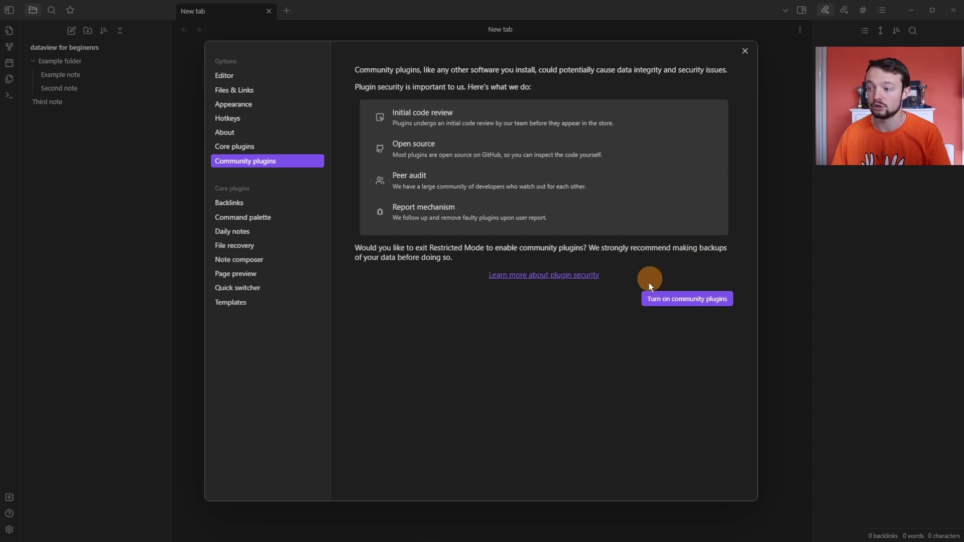
{"action": "left_click", "coordinate": [712, 304]}
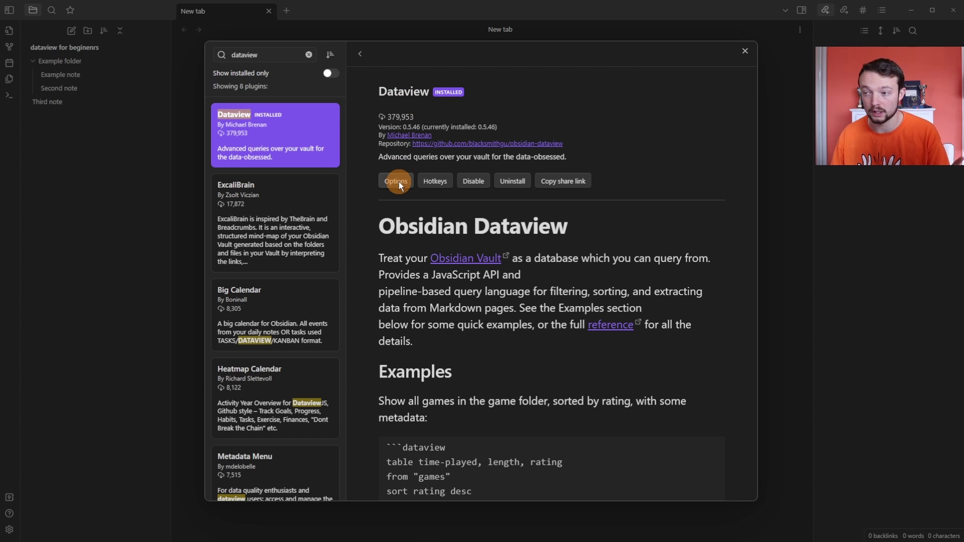
{"action": "left_click", "coordinate": [396, 182]}
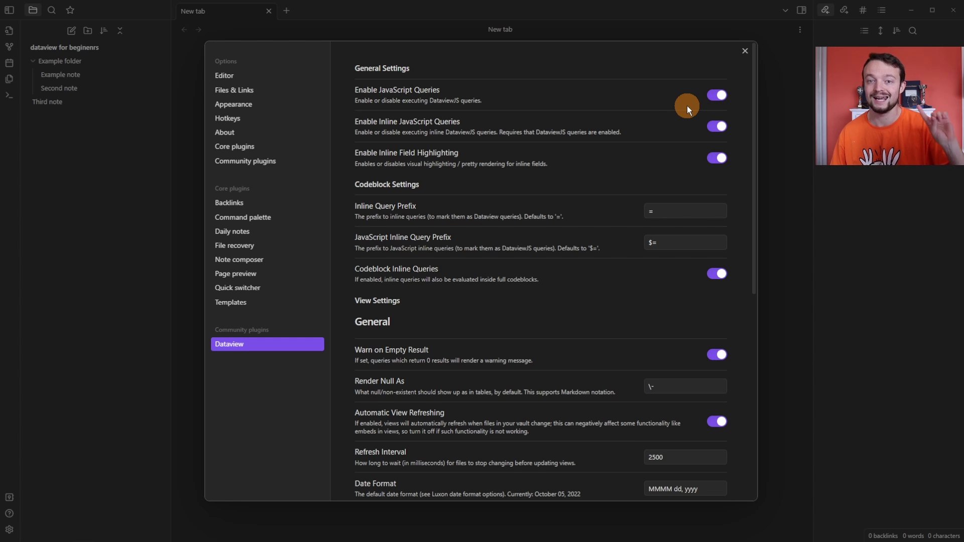
- Scroll down through the Dataview plugin settings
{"action": "scroll", "coordinate": [597, 340], "scroll_direction": "down", "scroll_amount": 8}
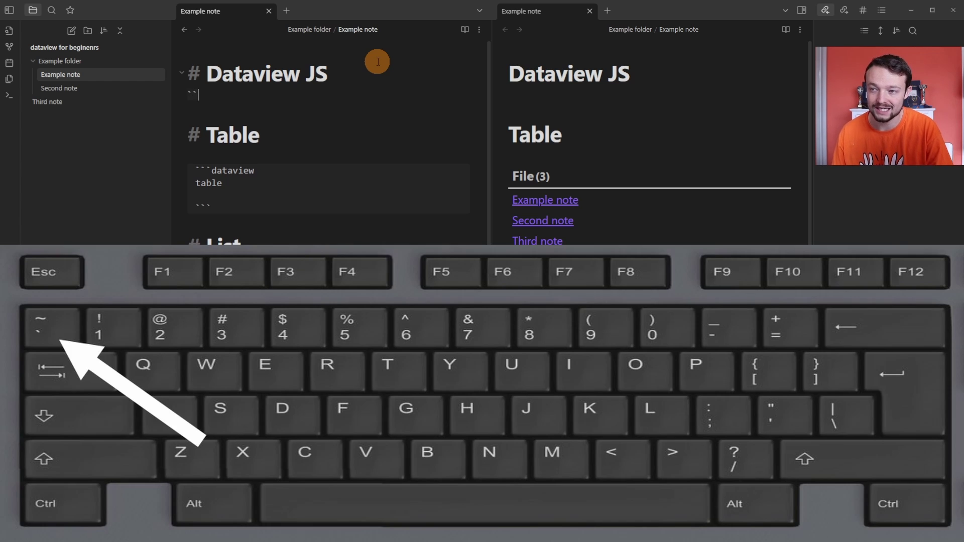
- Start a code fence under Dataview JS, typing dataviewjs then trimming it to dataview
{"action": "type", "text": "```"}
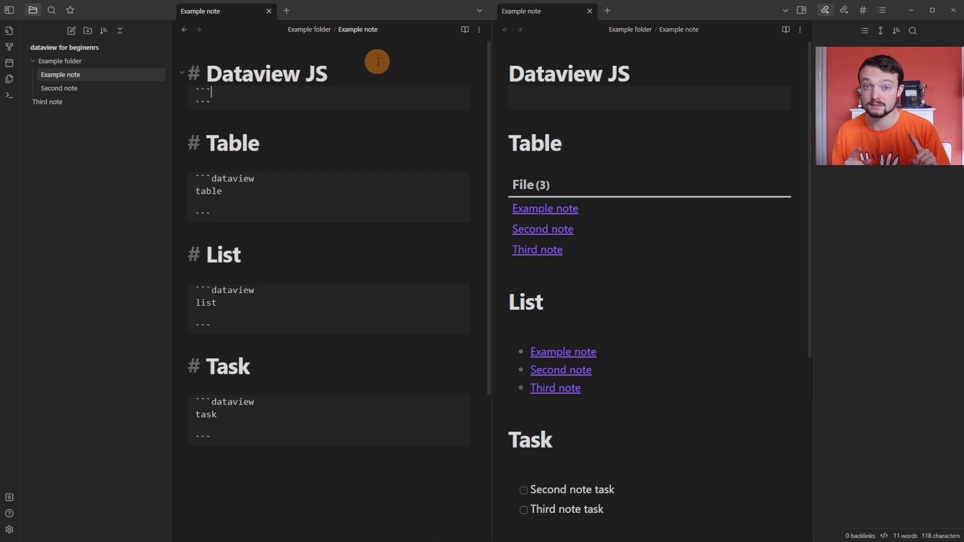
{"action": "type", "text": "dataviewjs"}
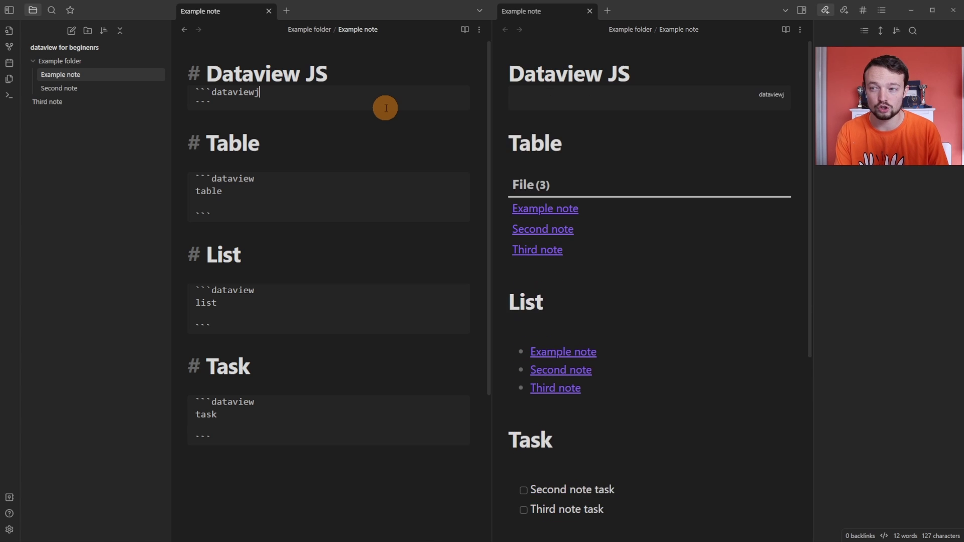
{"action": "key", "text": "BackSpace"}
{"action": "key", "text": "BackSpace"}
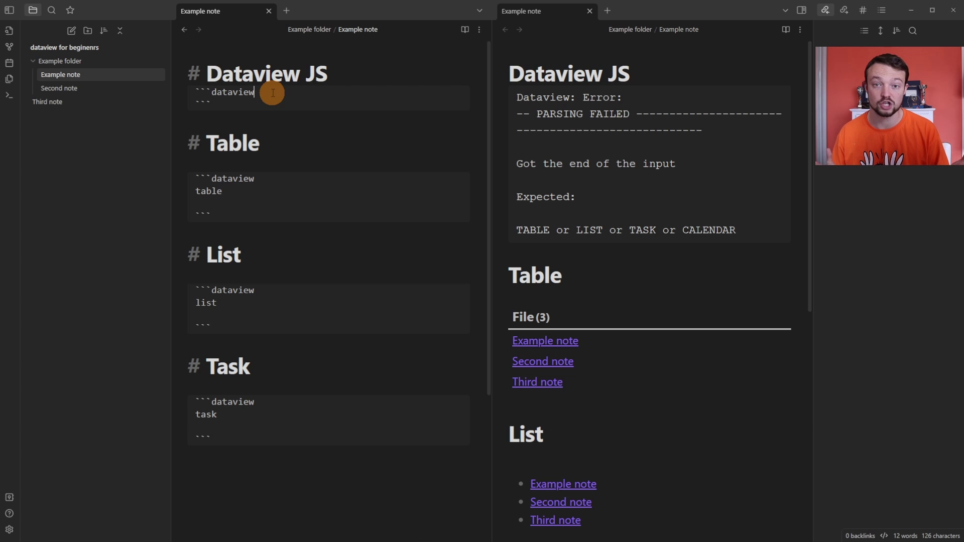
- Remove the Dataview JS heading and block, and add an empty line after table in the Table query
{"action": "key", "text": "ctrl+z"}
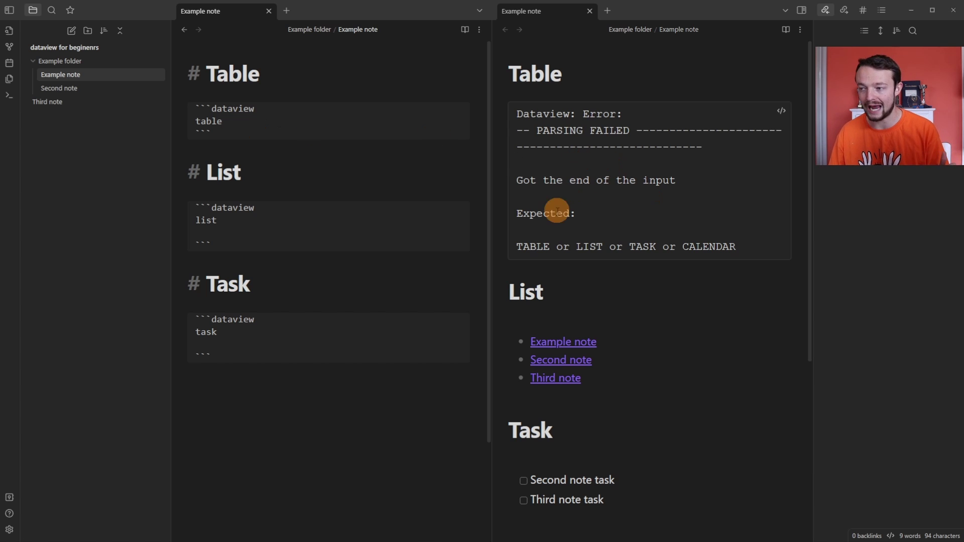
{"action": "left_click", "coordinate": [241, 123]}
{"action": "key", "text": "Return"}
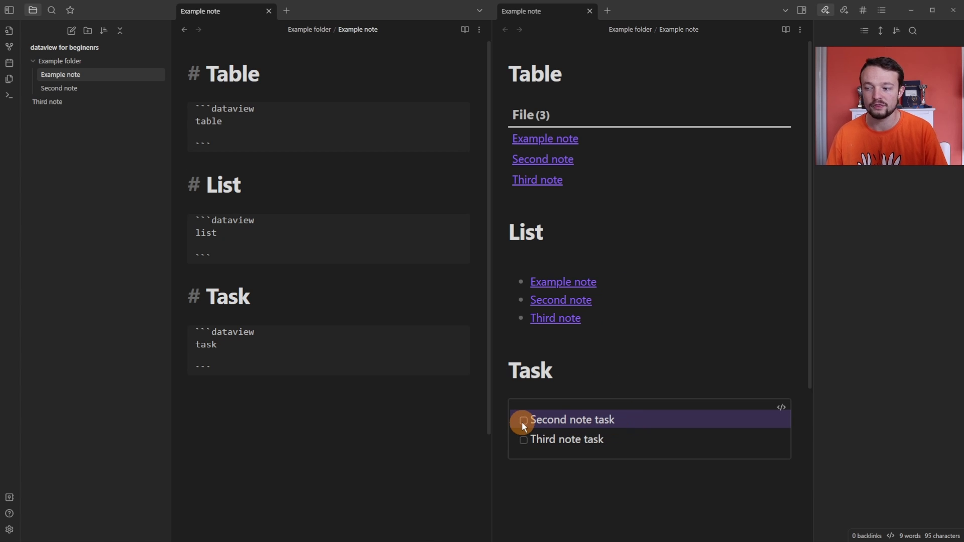
- Add file.ctime to the Table query and paste file.ctime after task in the Task query
{"action": "left_click", "coordinate": [277, 127]}
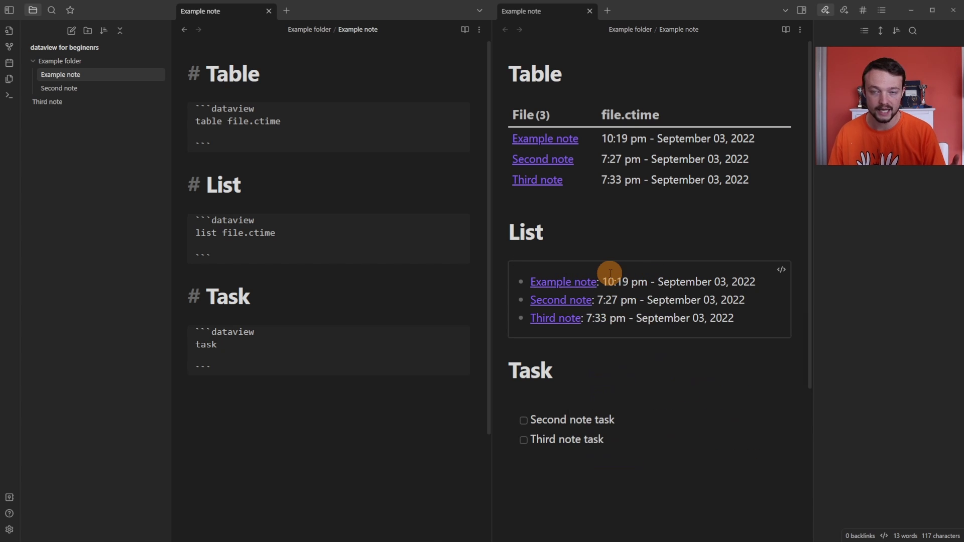
{"action": "left_click", "coordinate": [254, 345]}
{"action": "type", "text": "file.ctime"}
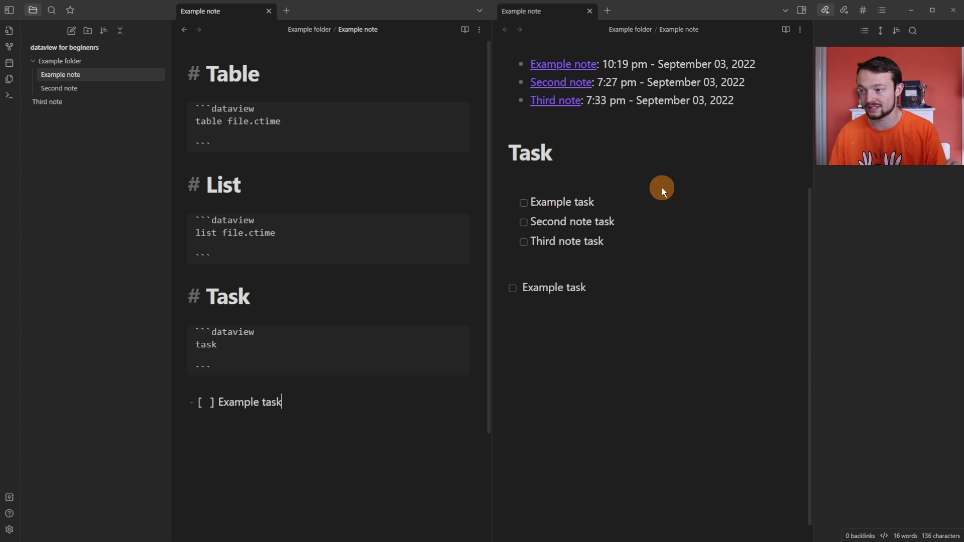
- Add a from line to the Table query, adjusting its Example folder/Example note path
{"action": "left_click", "coordinate": [370, 139]}
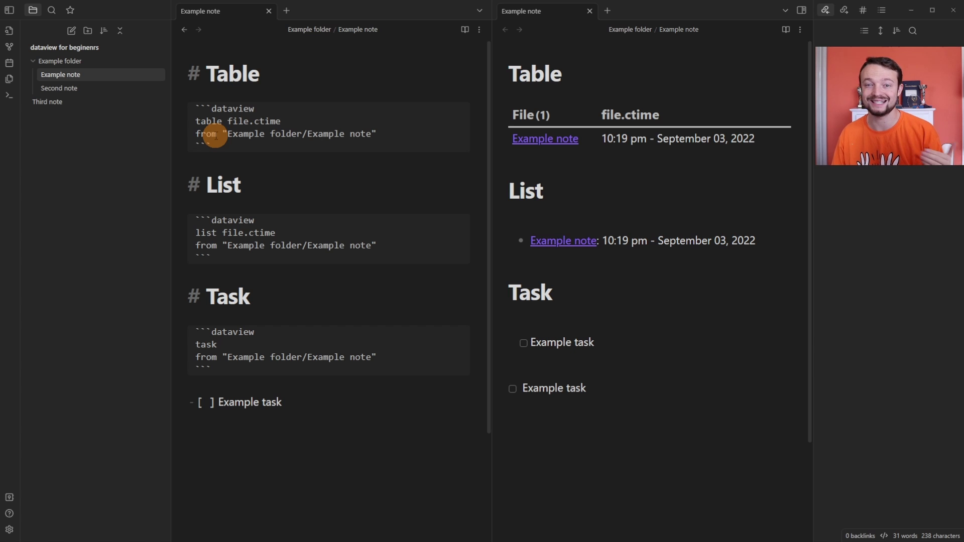
{"action": "left_click_drag", "start_coordinate": [224, 134], "coordinate": [377, 134]}
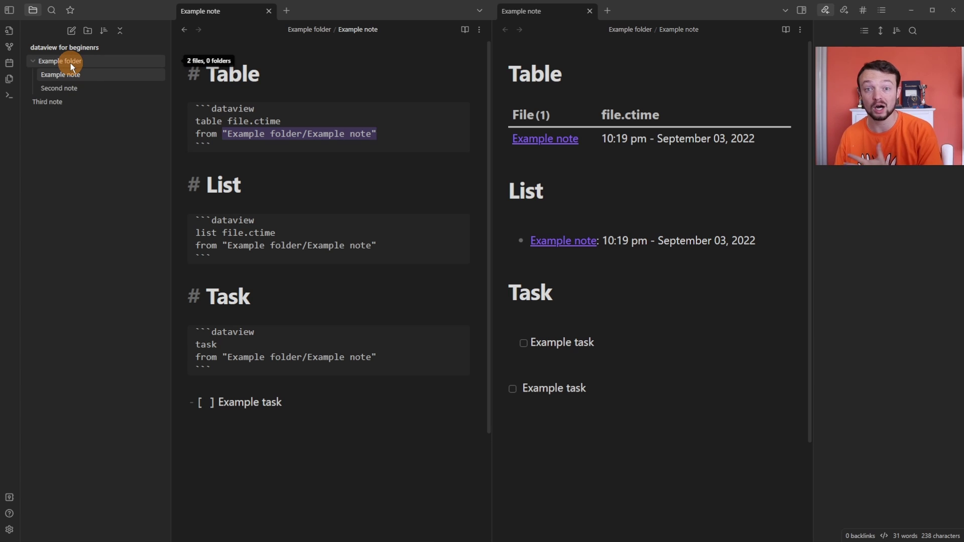
{"action": "left_click", "coordinate": [259, 135]}
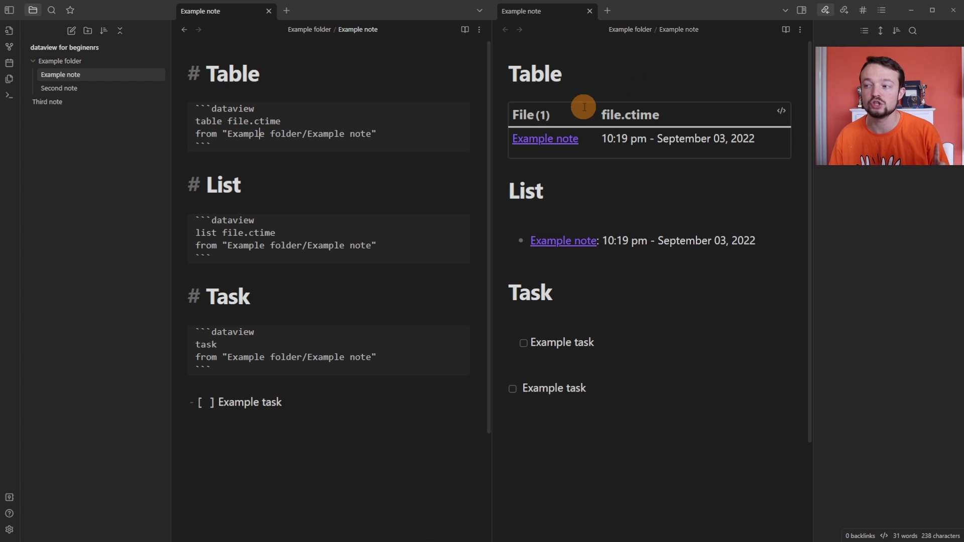
{"action": "mouse_move", "coordinate": [526, 143]}
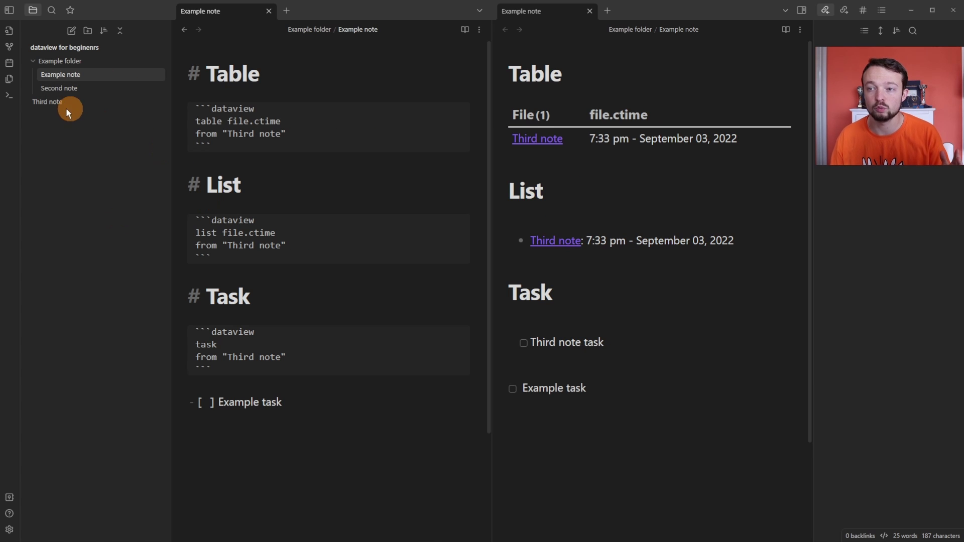
{"action": "mouse_move", "coordinate": [39, 102]}
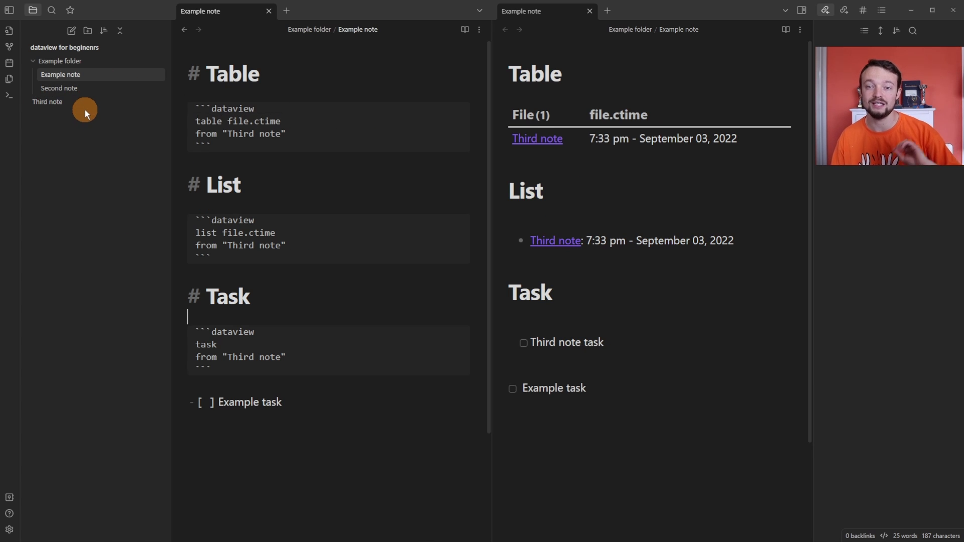
{"action": "mouse_move", "coordinate": [45, 46]}
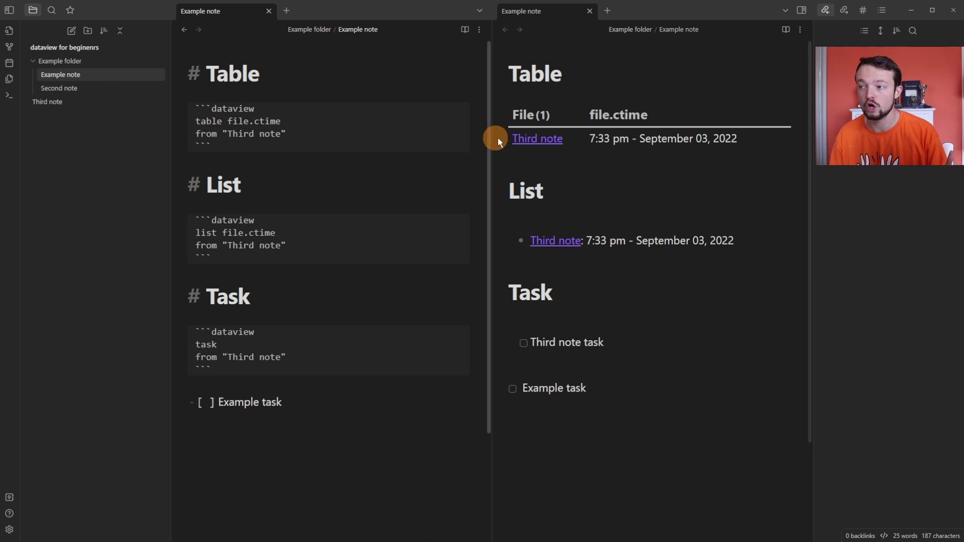
{"action": "mouse_move", "coordinate": [540, 148]}
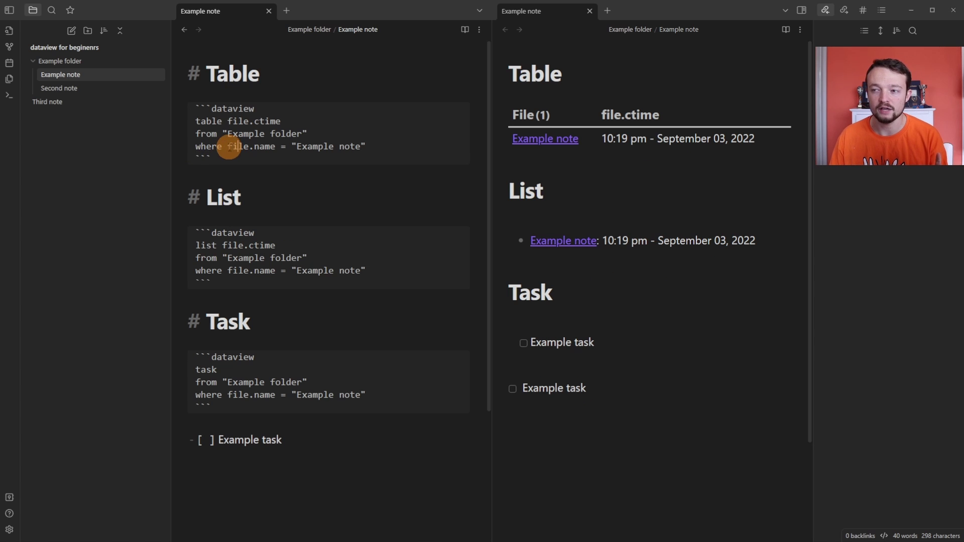
- Edit file.name in the Table query's where file.name = "Example note" line
{"action": "left_click_drag", "start_coordinate": [228, 147], "coordinate": [276, 146]}
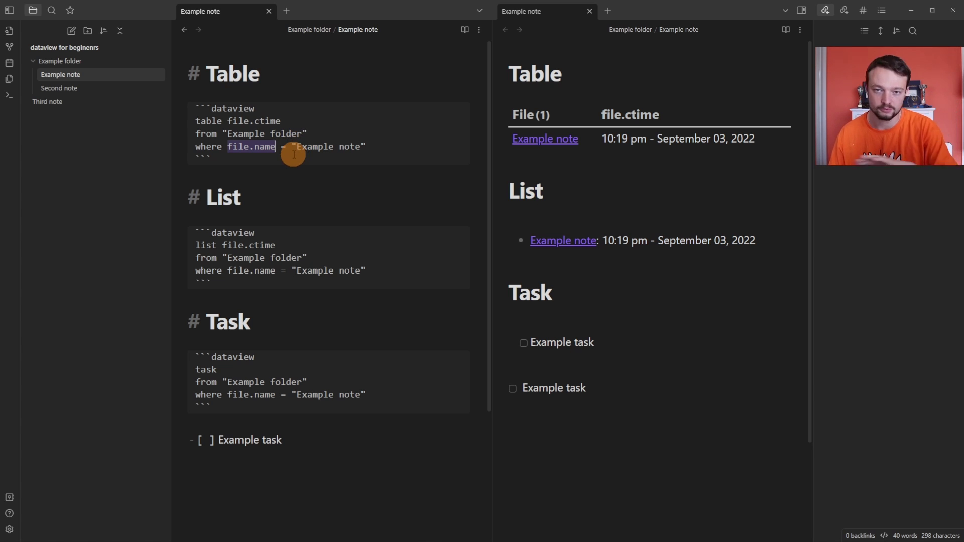
{"action": "left_click", "coordinate": [294, 155]}
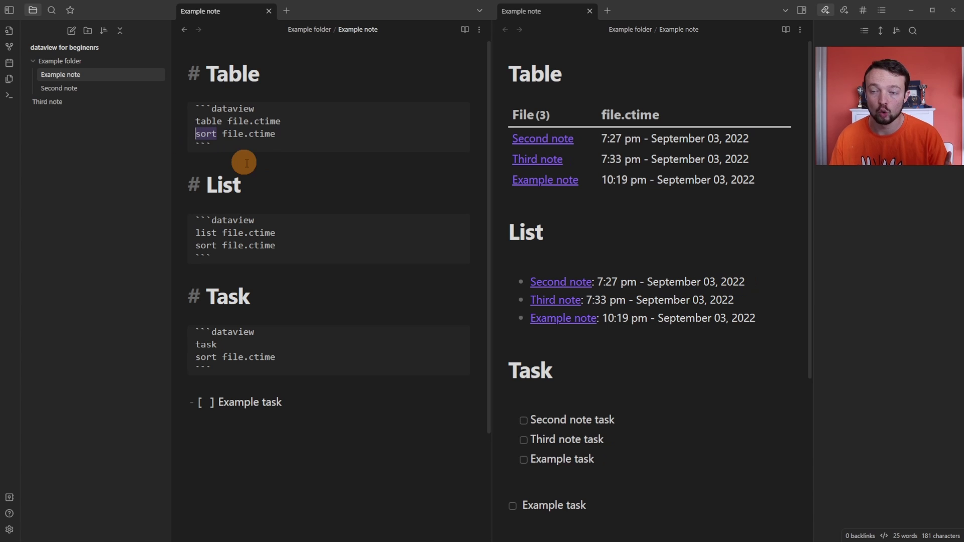
- Give the table's file.ctime sort line a direction, changing asc to desc
{"action": "left_click_drag", "start_coordinate": [223, 134], "coordinate": [286, 134]}
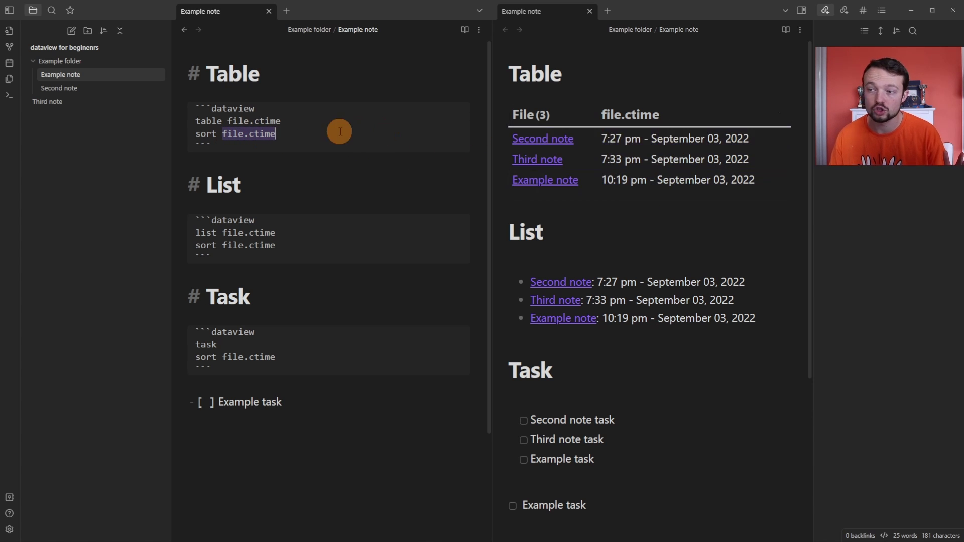
{"action": "left_click", "coordinate": [321, 131]}
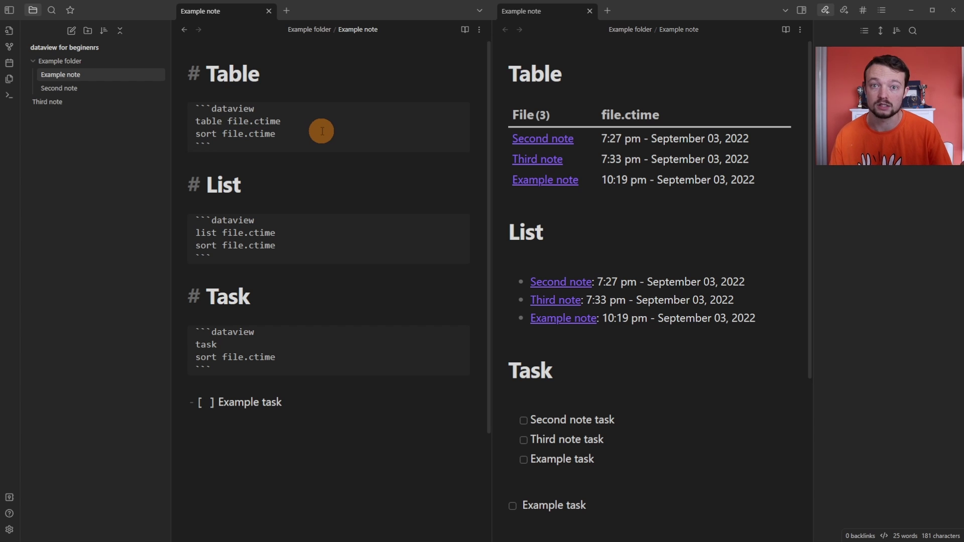
{"action": "type", "text": "asc"}
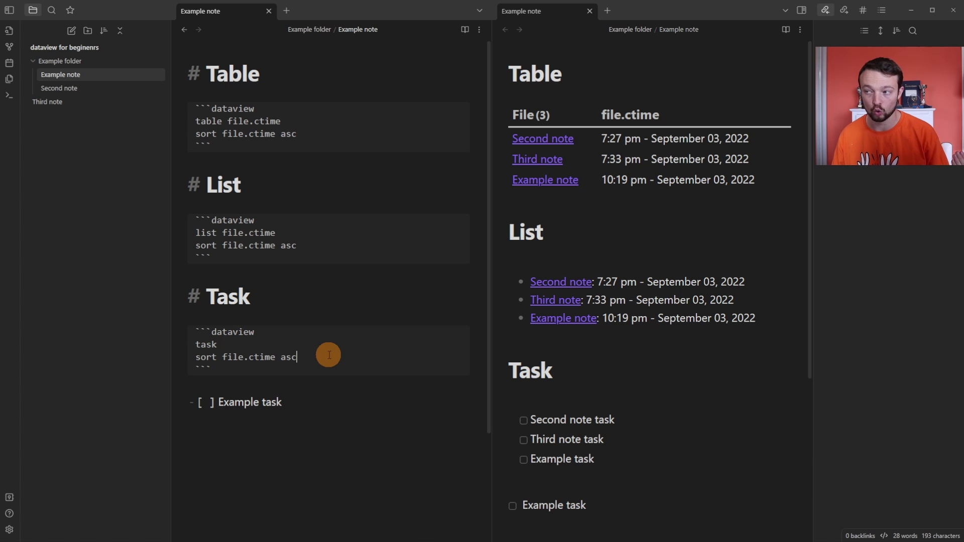
{"action": "key", "text": "BackSpace"}
{"action": "key", "text": "BackSpace"}
{"action": "key", "text": "BackSpace"}
{"action": "type", "text": "desc"}
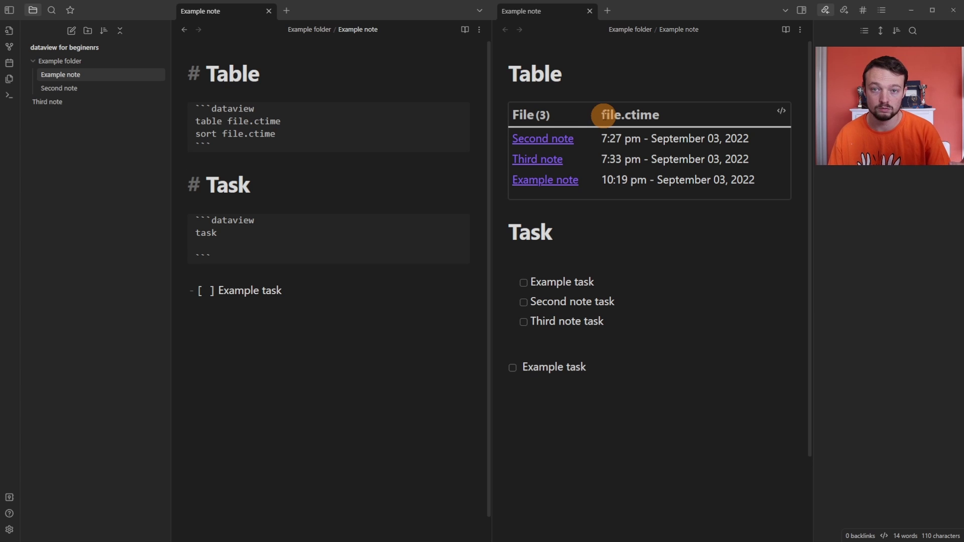
- Label file.ctime as "Creation time" and add without id file.link after table
{"action": "left_click", "coordinate": [276, 120]}
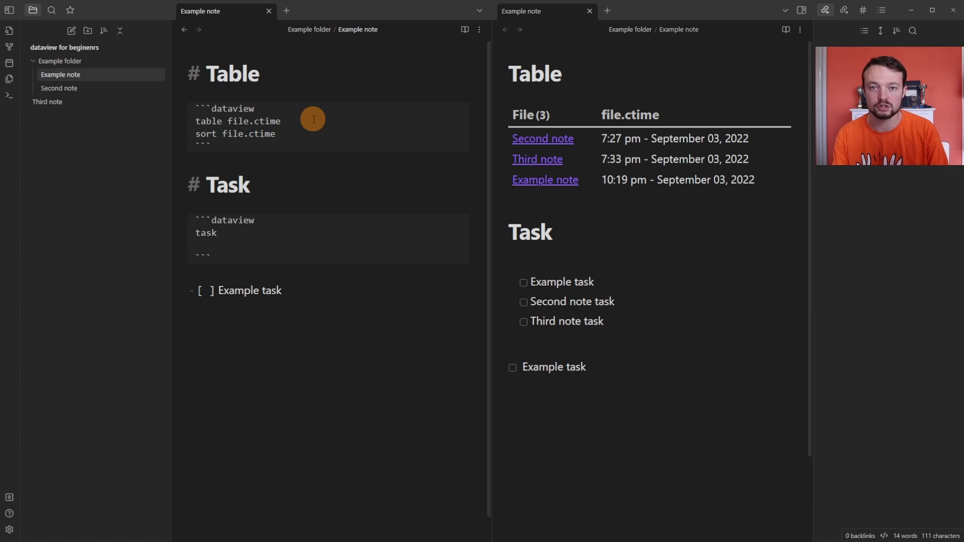
{"action": "type", "text": "as \""}
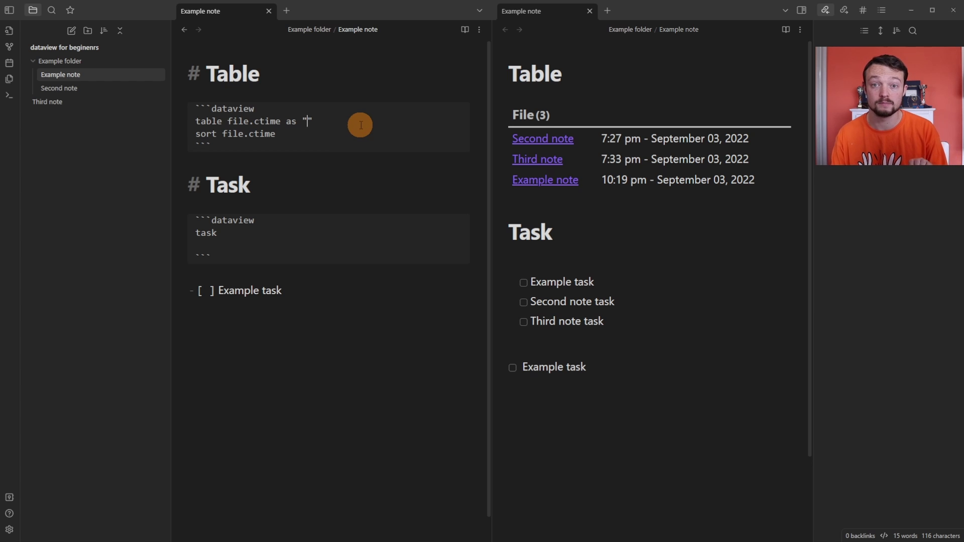
{"action": "type", "text": "Creation time"}
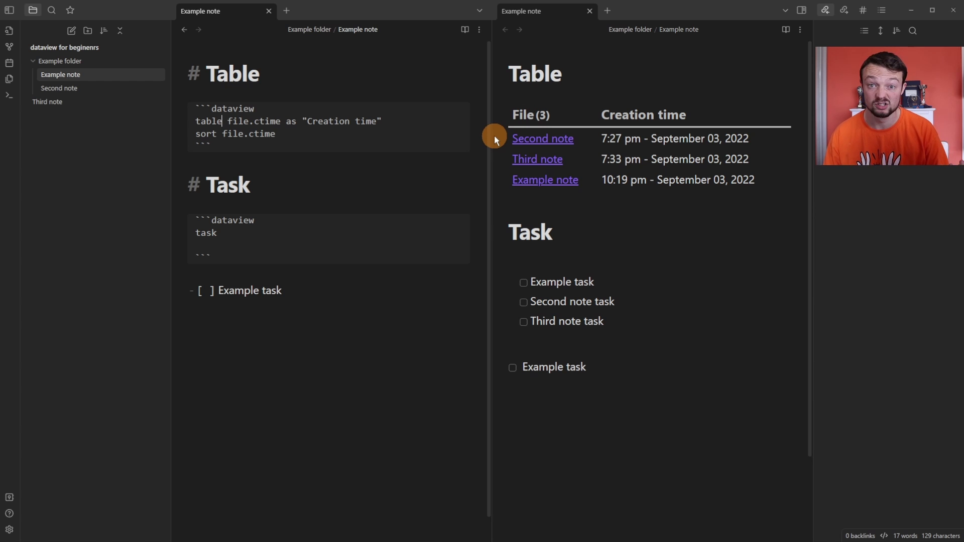
{"action": "type", "text": "without id"}
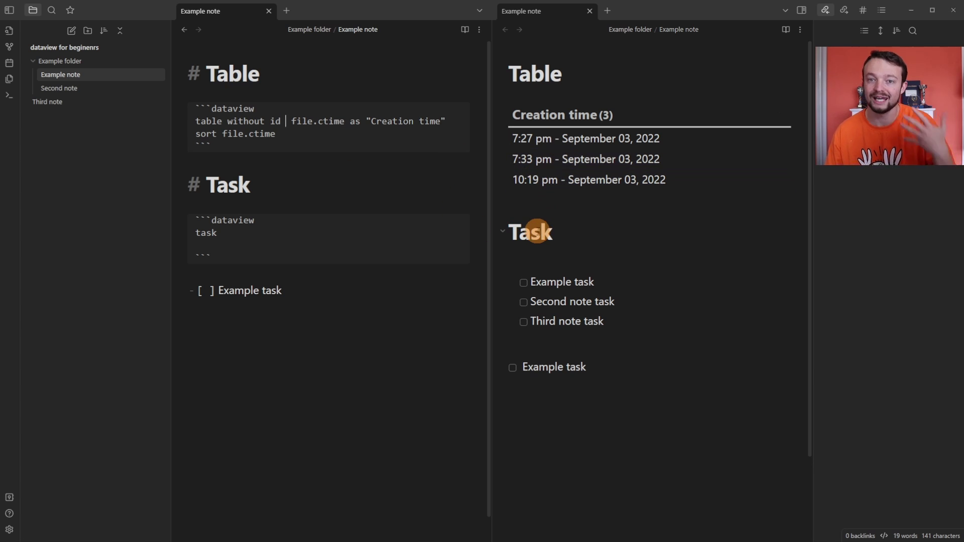
{"action": "type", "text": " file.link"}
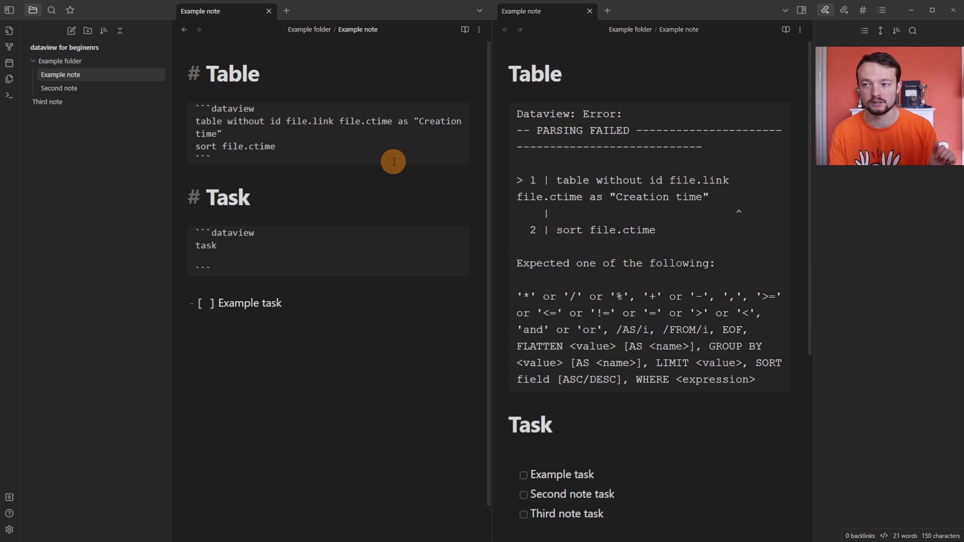
- Separate file.link with a comma and label it as "Name" in the Table query
{"action": "type", "text": ","}
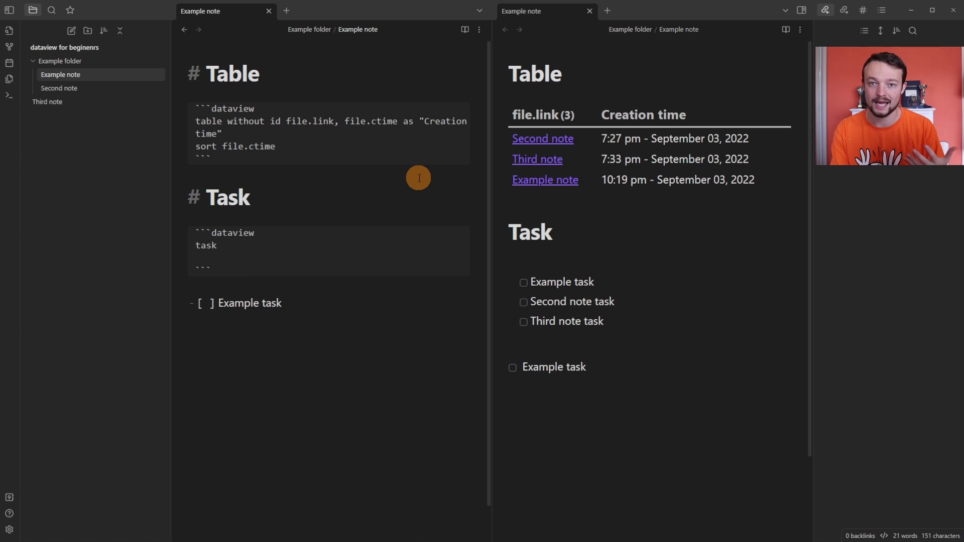
{"action": "type", "text": "as \"Name\""}
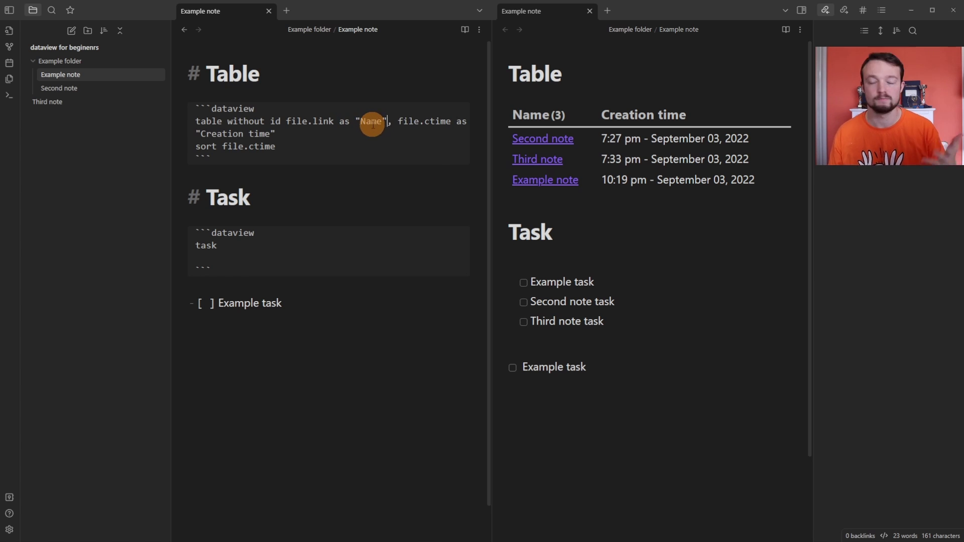
{"action": "left_click", "coordinate": [266, 257]}
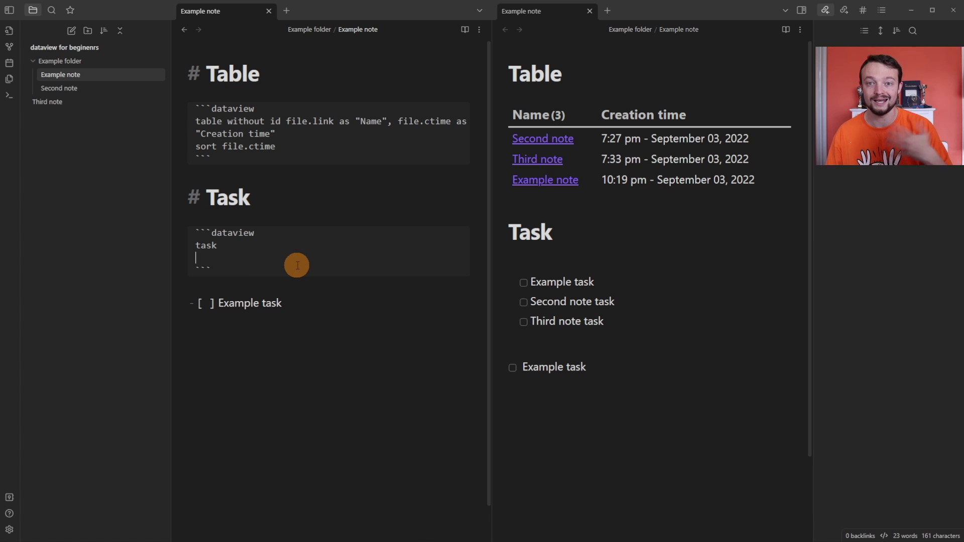
- Add 'group by status' to the task query, begin rewording it to 'where', and check off the Example task
{"action": "type", "text": "group by status"}
{"action": "left_click_drag", "start_coordinate": [238, 258], "coordinate": [191, 258]}
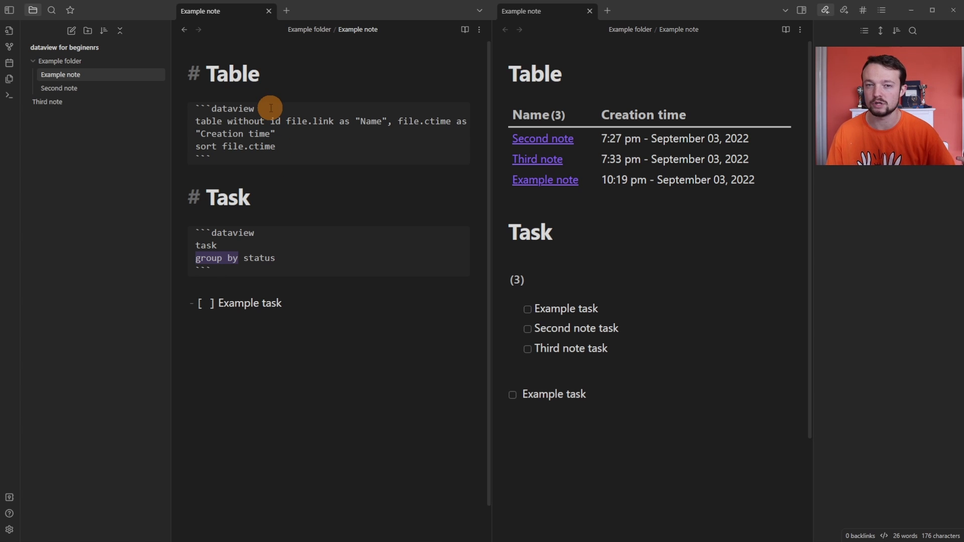
{"action": "left_click", "coordinate": [240, 245]}
{"action": "left_click", "coordinate": [249, 257]}
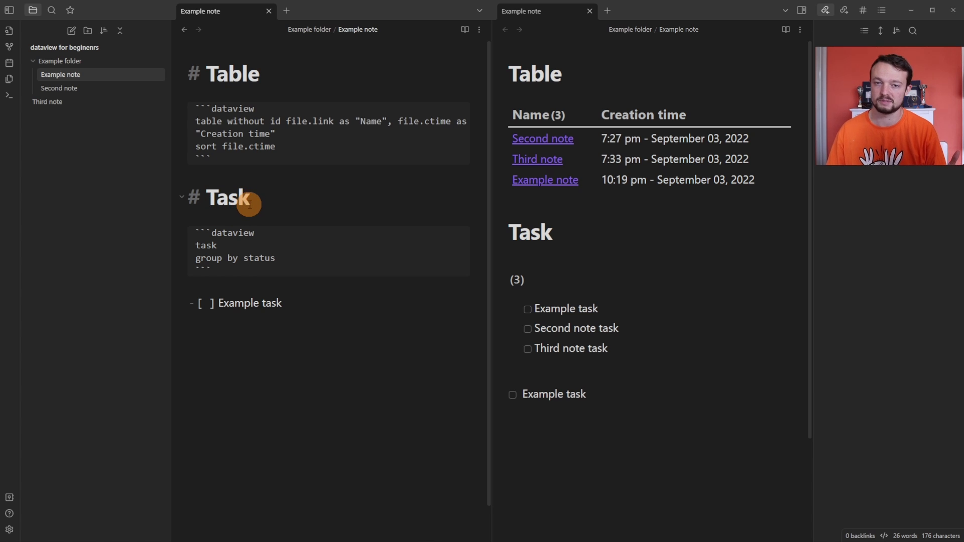
{"action": "left_click", "coordinate": [527, 308]}
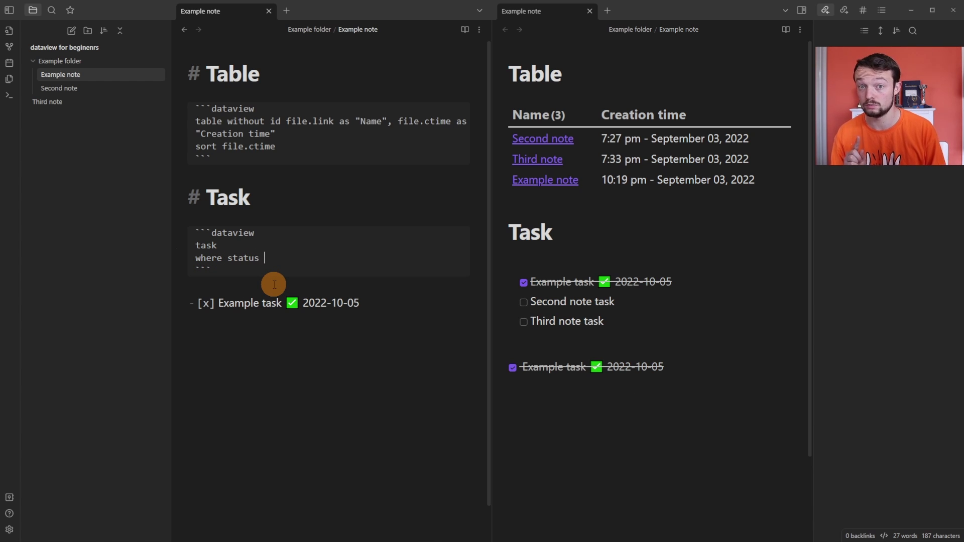
- Finish the filter as where status = "x" so only the completed Example task shows
{"action": "type", "text": "="}
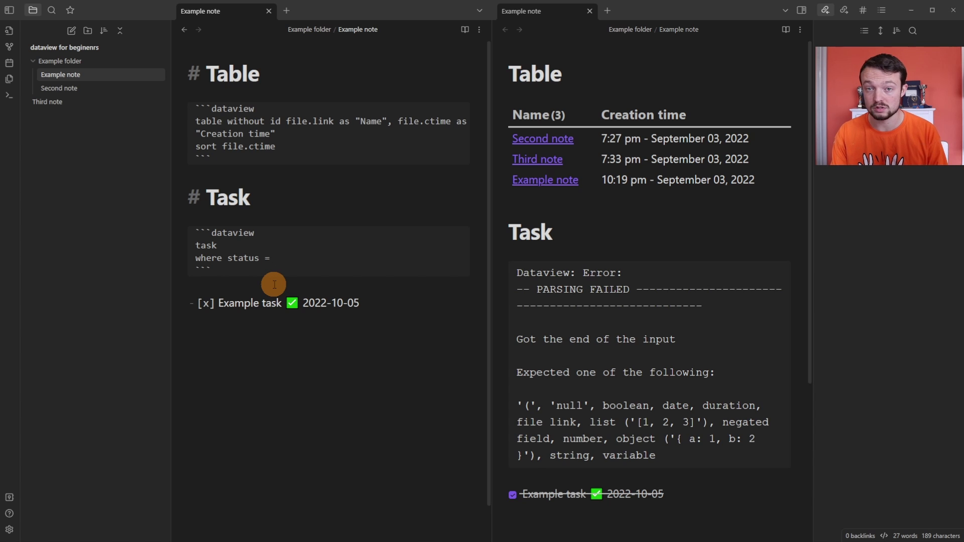
{"action": "type", "text": " \""}
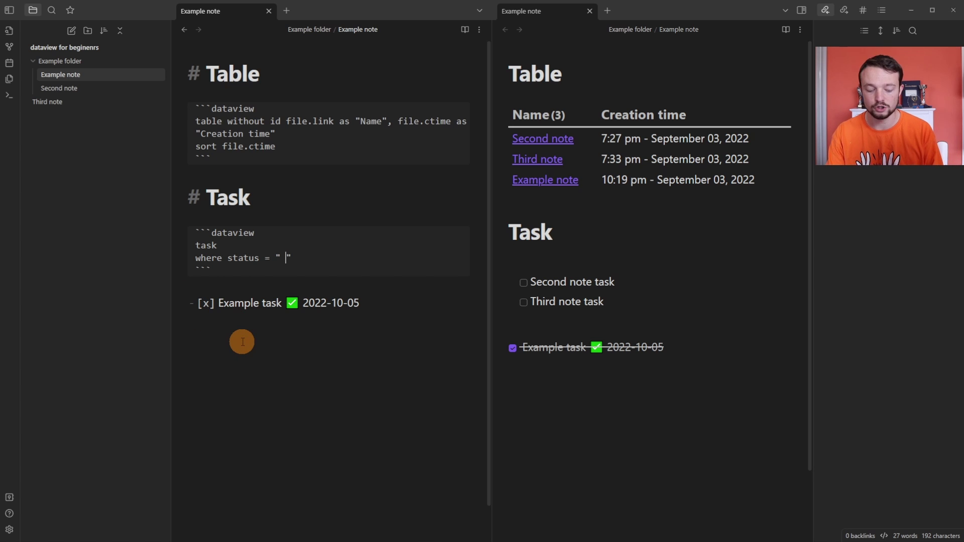
{"action": "key", "text": "BackSpace"}
{"action": "type", "text": "x"}
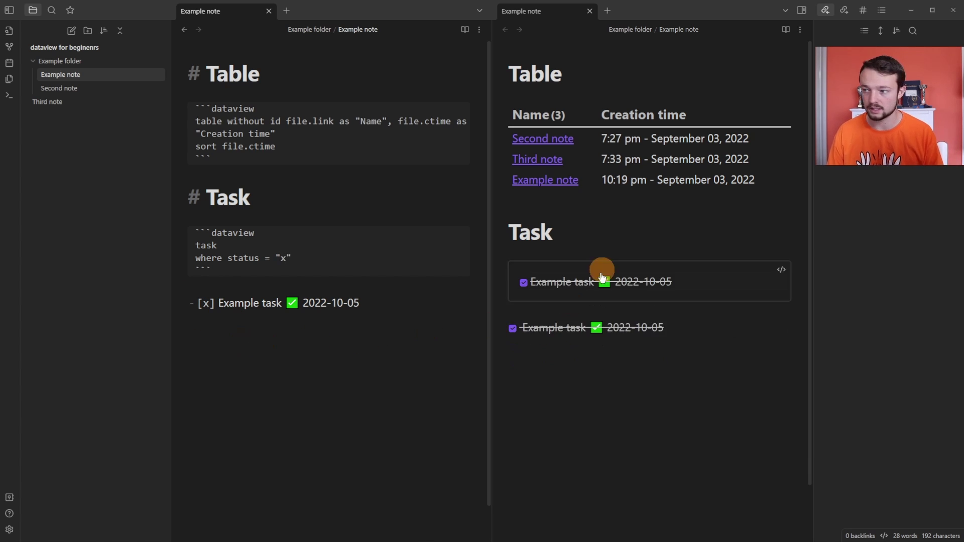
{"action": "left_click", "coordinate": [667, 286]}
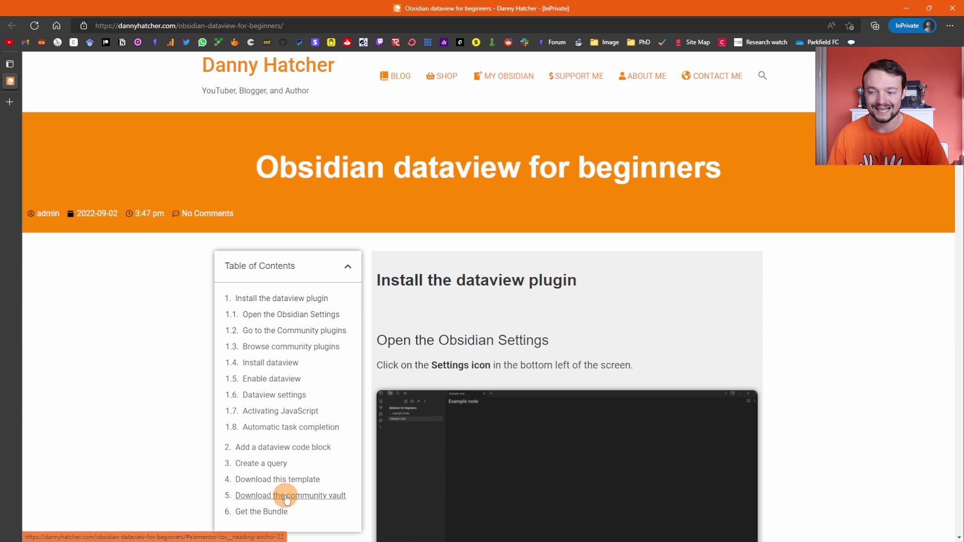
- Jump to the 'Download the community vault' section from the blog's table of contents
{"action": "left_click", "coordinate": [286, 497]}
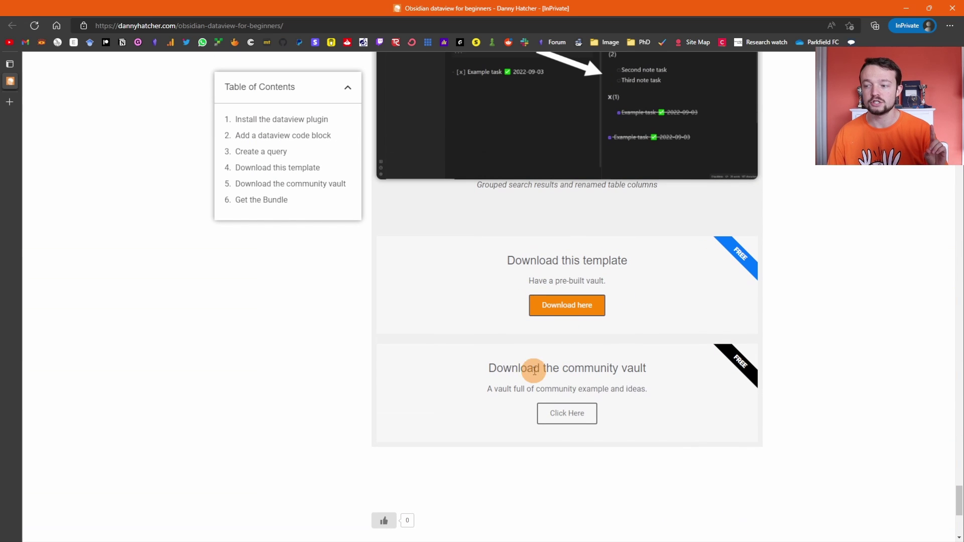